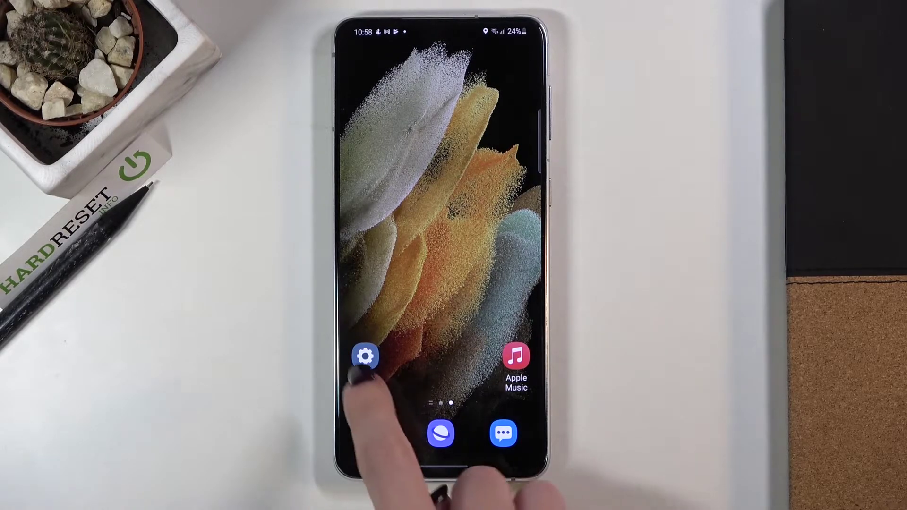
# Step: Launch the Settings app from its home-screen icon
pyautogui.click(365, 357)
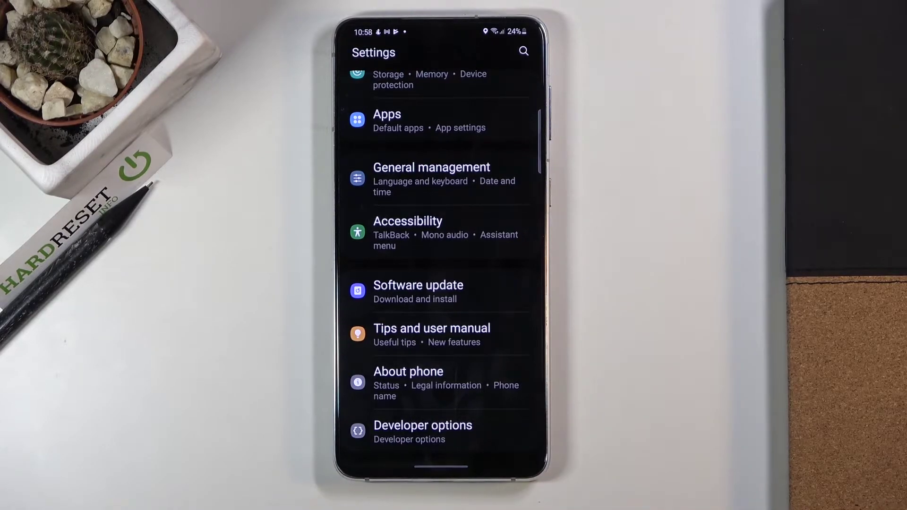
pyautogui.click(496, 431)
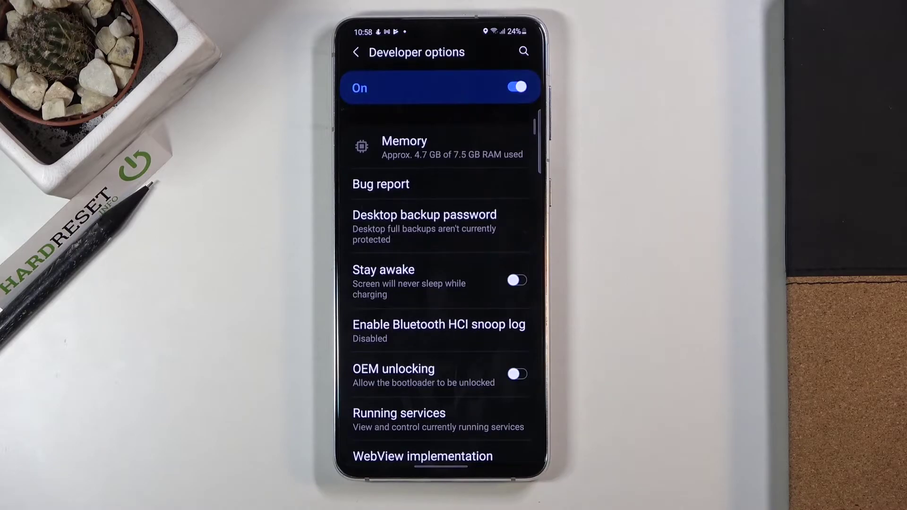
pyautogui.scroll(-5, 496, 354)
pyautogui.scroll(-5, 539, 354)
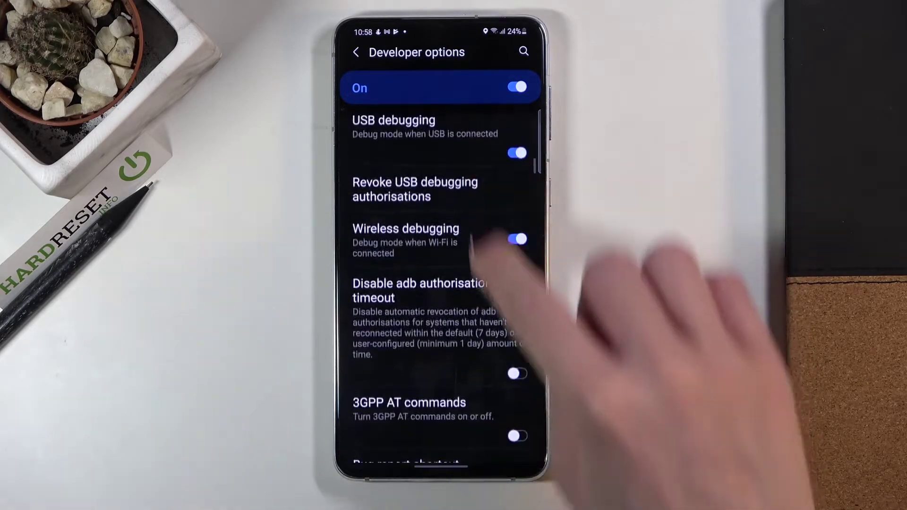
pyautogui.scroll(-5, 496, 319)
pyautogui.scroll(-5, 482, 355)
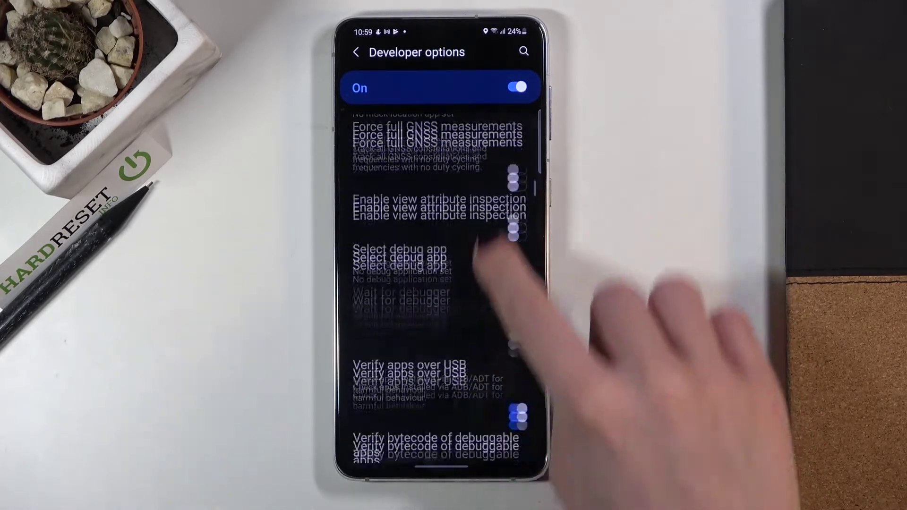
pyautogui.scroll(-5, 496, 319)
pyautogui.scroll(-5, 482, 354)
pyautogui.scroll(-5, 496, 340)
pyautogui.scroll(-5, 496, 319)
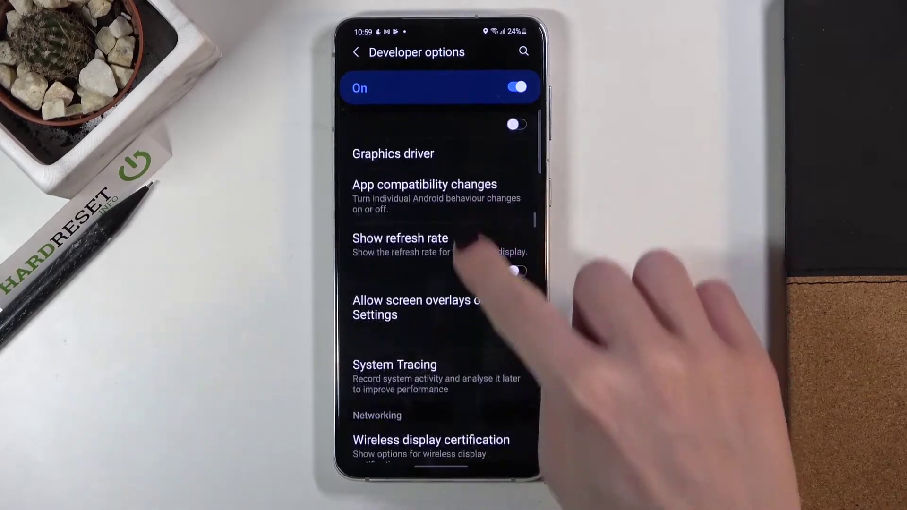
pyautogui.scroll(-3, 481, 340)
pyautogui.scroll(-5, 482, 354)
pyautogui.scroll(-3, 496, 318)
pyautogui.scroll(-5, 482, 389)
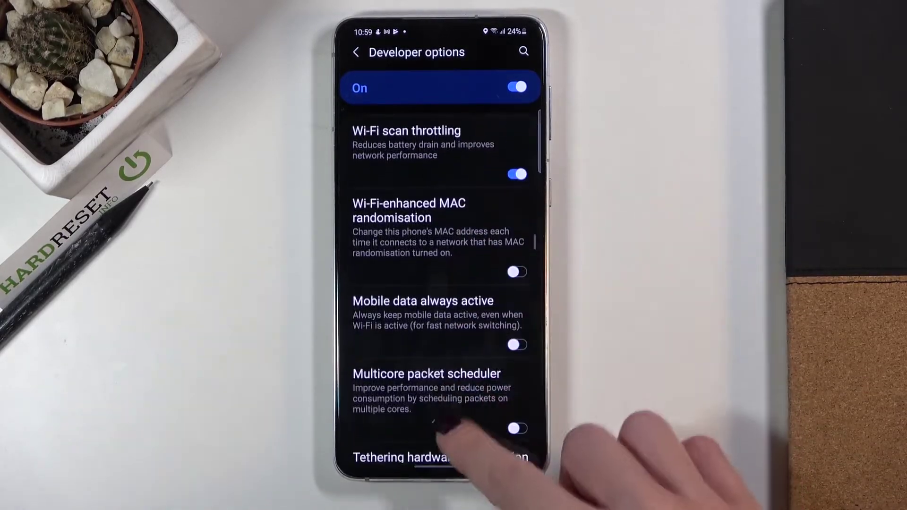
pyautogui.scroll(-5, 482, 319)
pyautogui.scroll(-5, 468, 283)
pyautogui.scroll(-5, 467, 284)
pyautogui.scroll(-5, 468, 284)
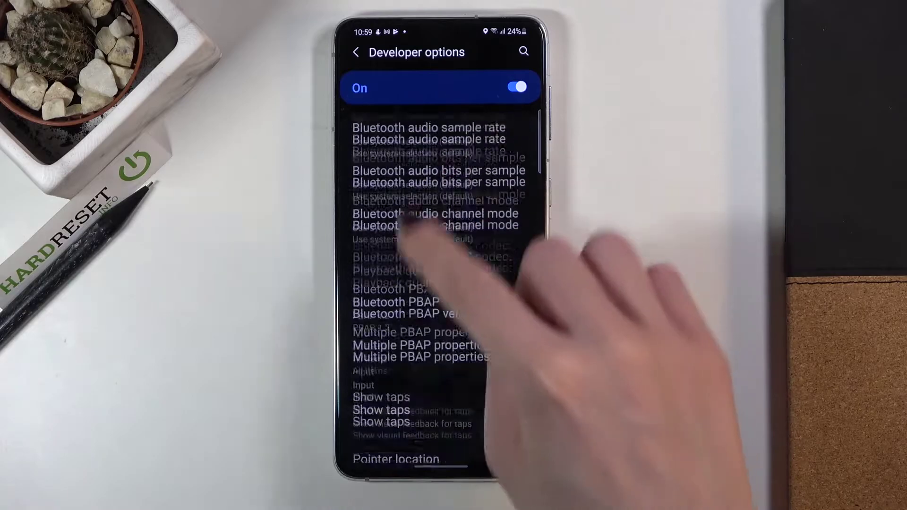
pyautogui.scroll(-5, 467, 283)
pyautogui.scroll(-5, 468, 319)
pyautogui.scroll(-5, 467, 318)
pyautogui.scroll(-2, 454, 355)
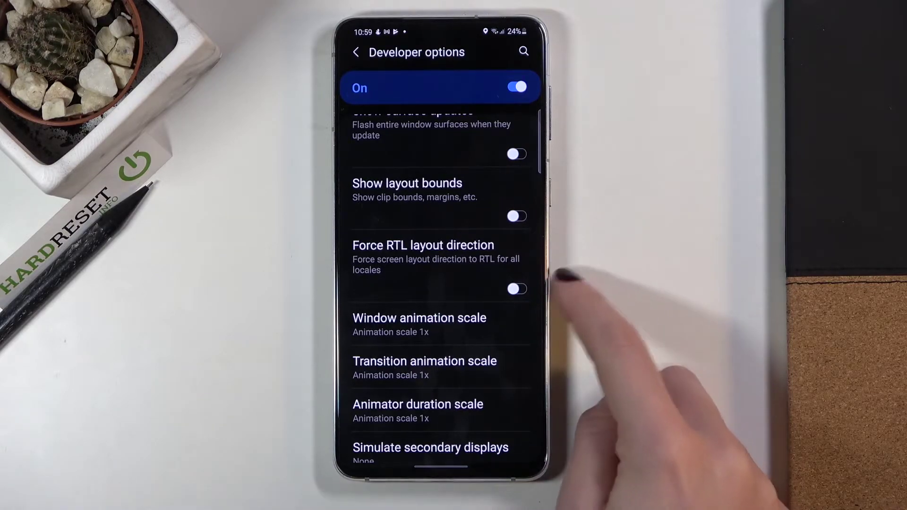
# Step: Toggle Force RTL layout direction on so Developer options mirrors right-to-left
pyautogui.click(515, 289)
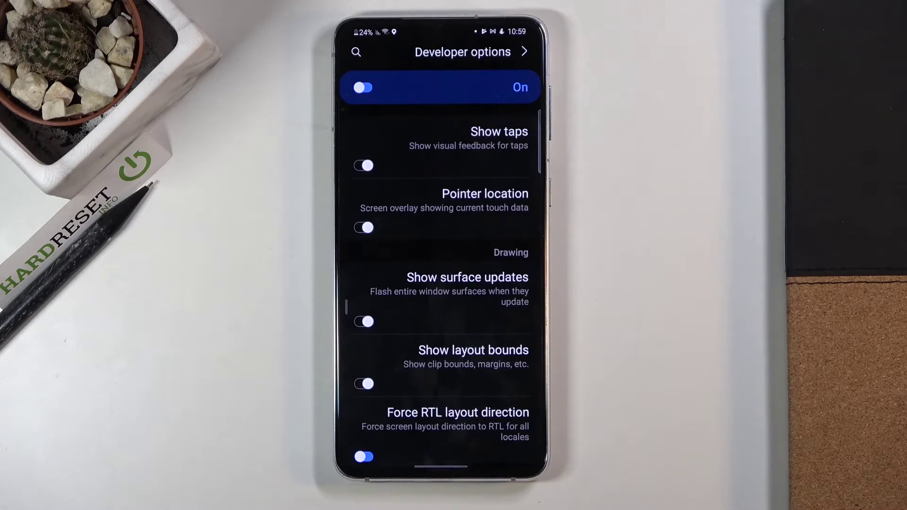
pyautogui.scroll(-10, 439, 284)
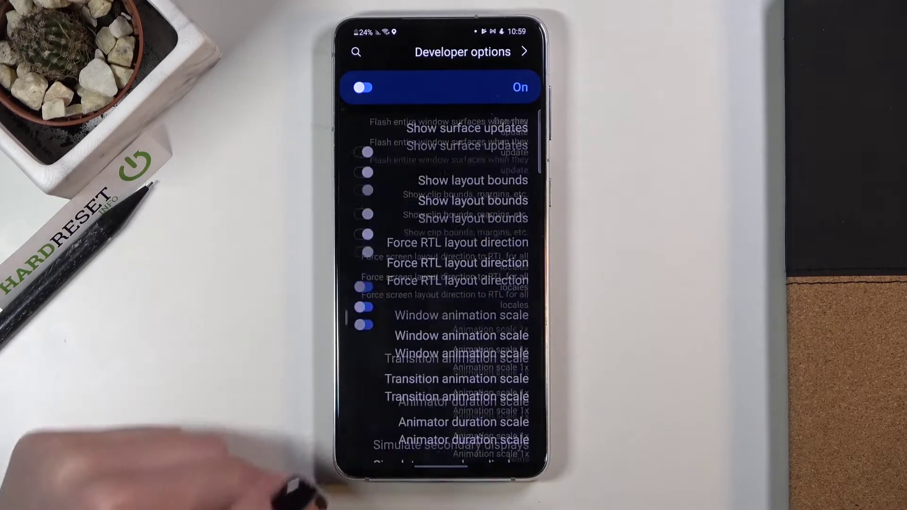
pyautogui.scroll(10, 439, 284)
pyautogui.scroll(-5, 365, 268)
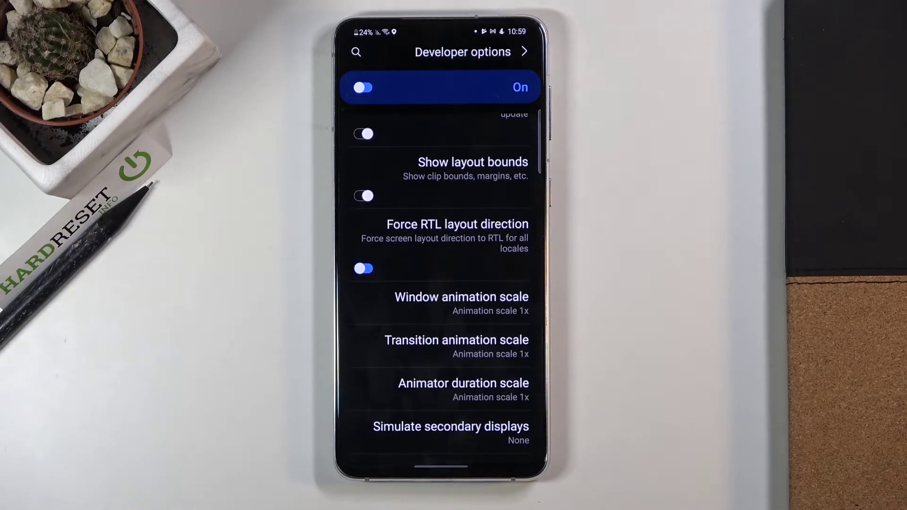
# Step: Turn Force RTL layout direction off, restoring left-to-right, and swipe up to Home
pyautogui.click(364, 269)
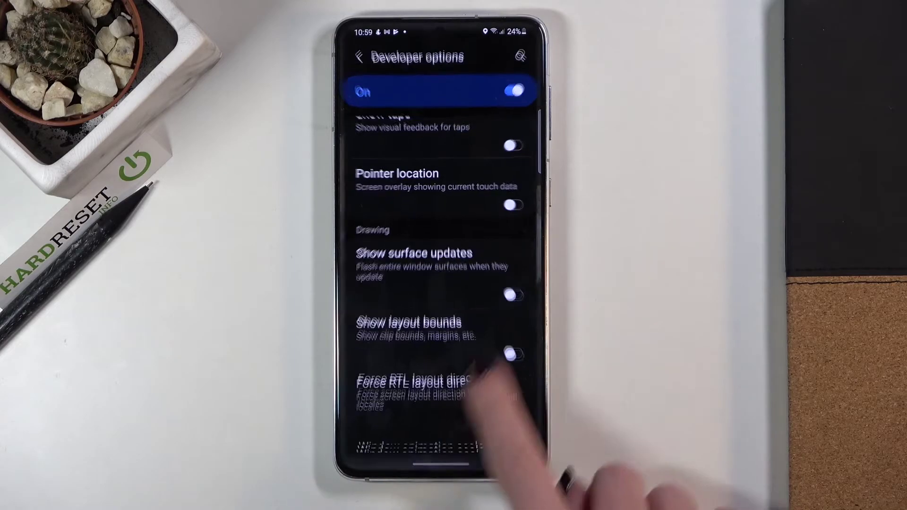
pyautogui.moveTo(441, 467); pyautogui.dragTo(440, 319)
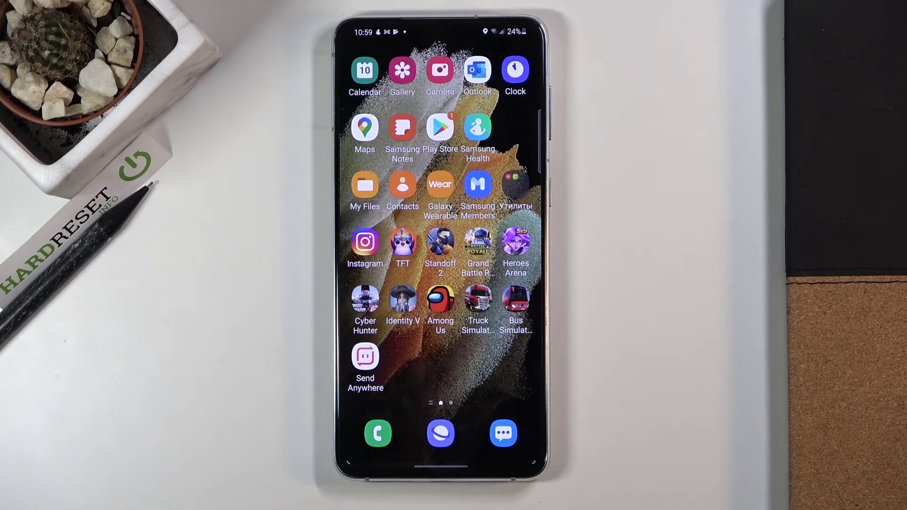